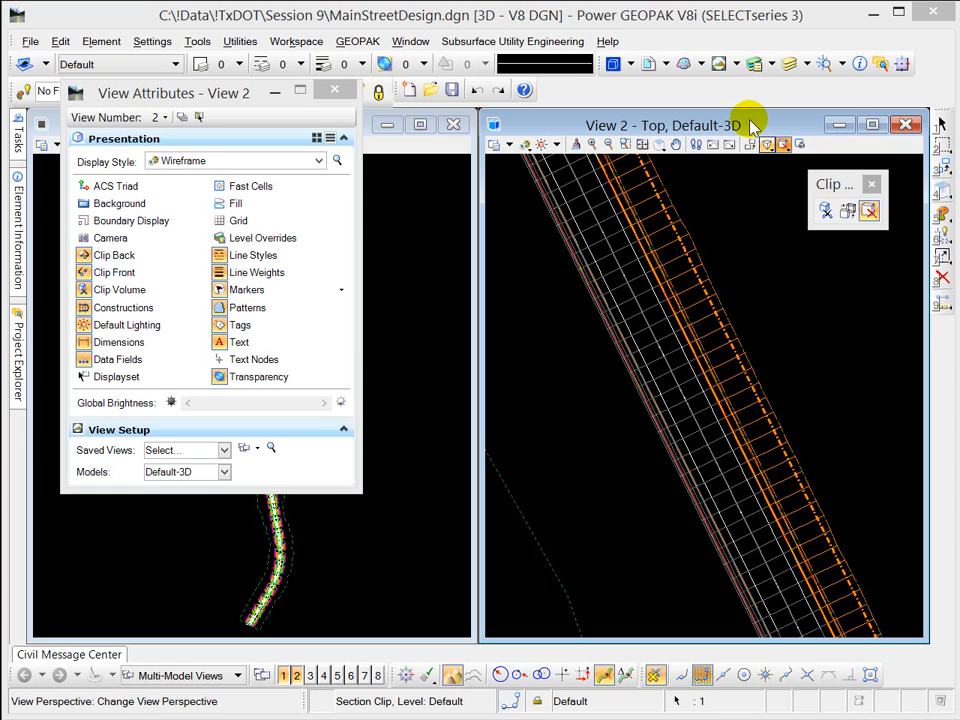
# Step: Apply a clip volume to View 2 by section plane, drawing the plane diagonally across the roadway corridor
pyautogui.click(784, 144)
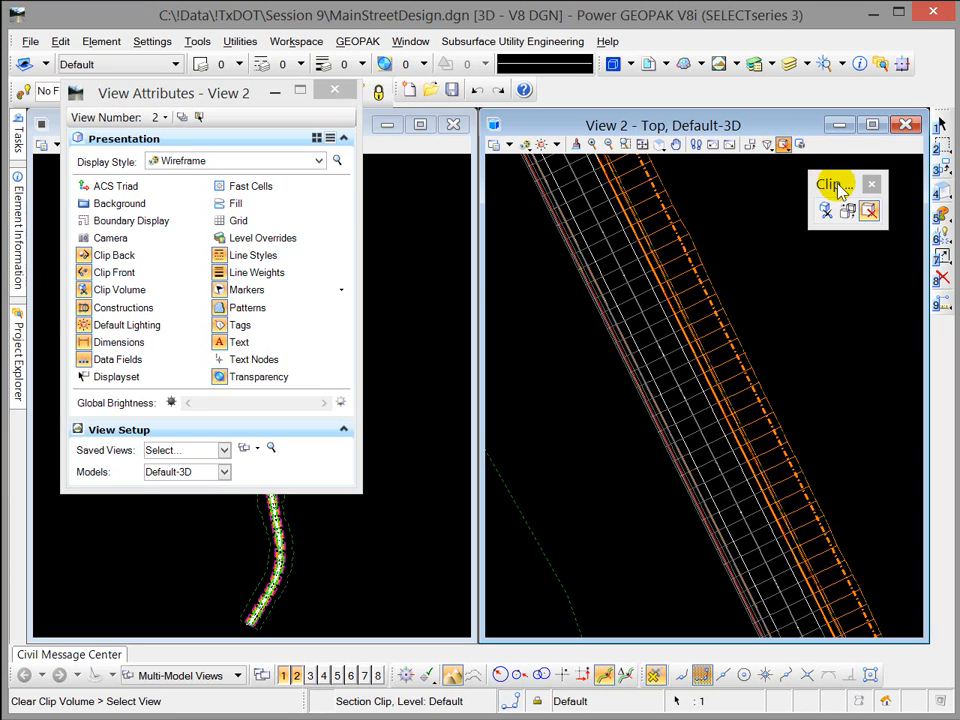
pyautogui.moveTo(842, 186); pyautogui.dragTo(786, 182)
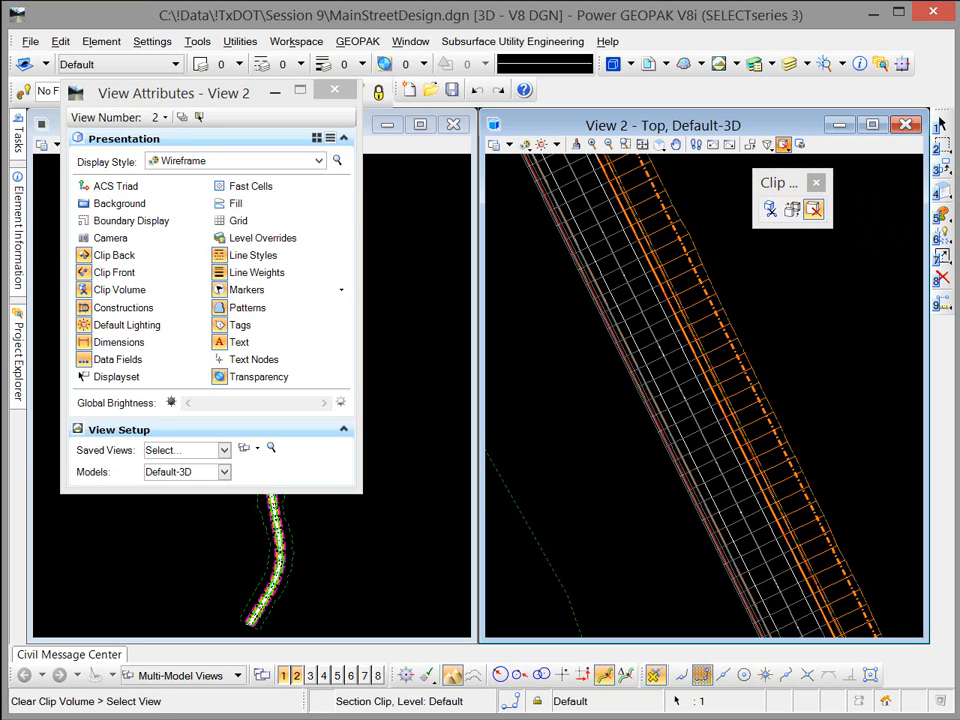
pyautogui.click(769, 210)
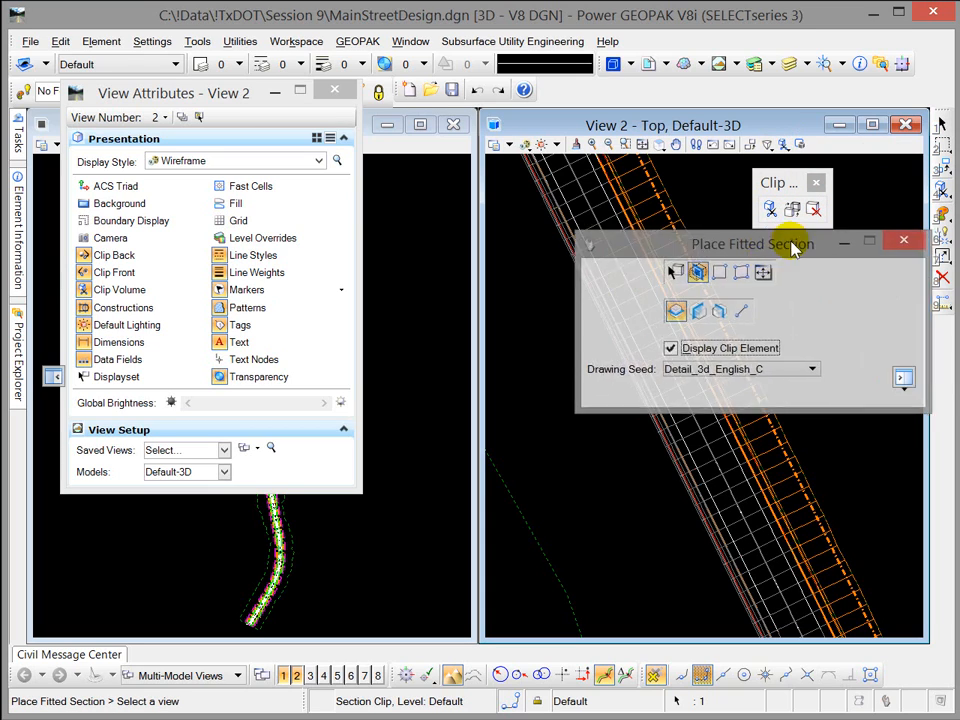
pyautogui.moveTo(793, 248); pyautogui.dragTo(737, 292)
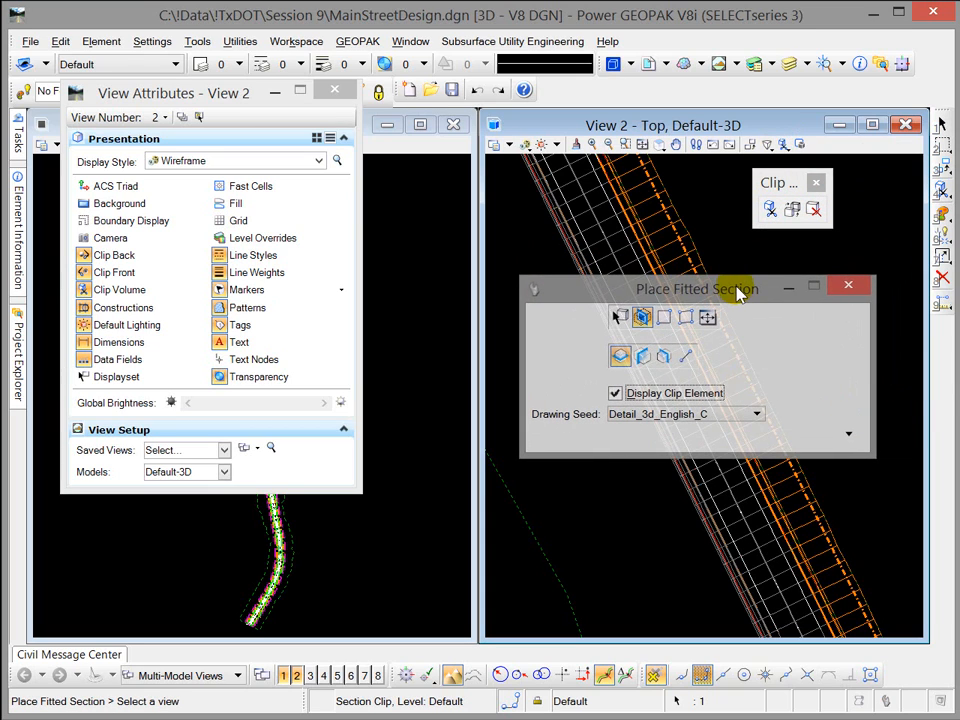
pyautogui.click(684, 362)
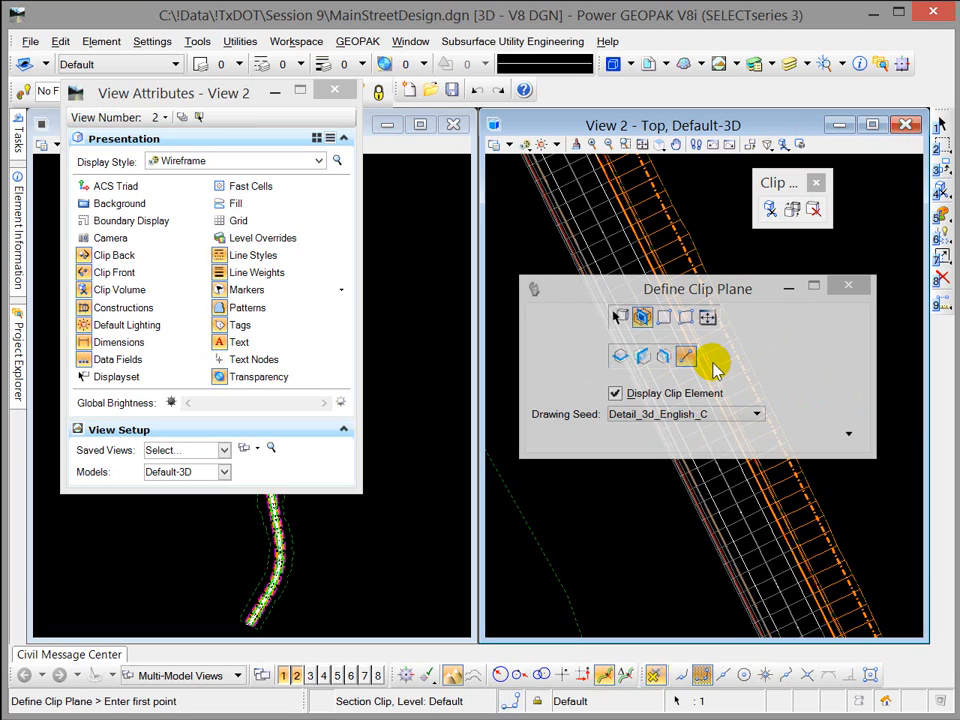
pyautogui.moveTo(740, 292); pyautogui.dragTo(959, 239)
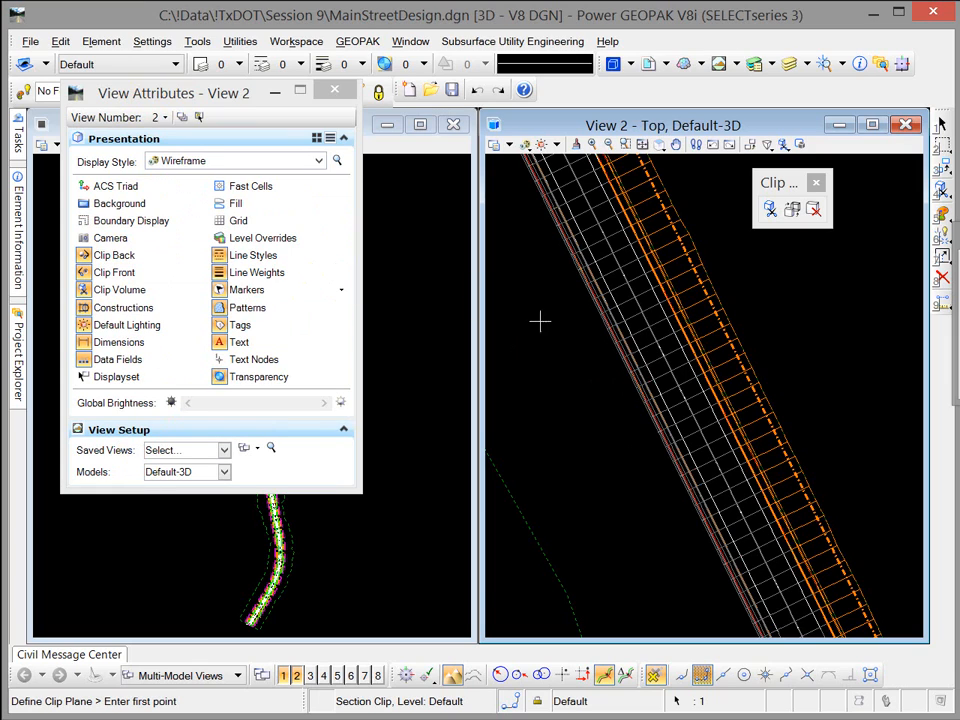
pyautogui.click(708, 238)
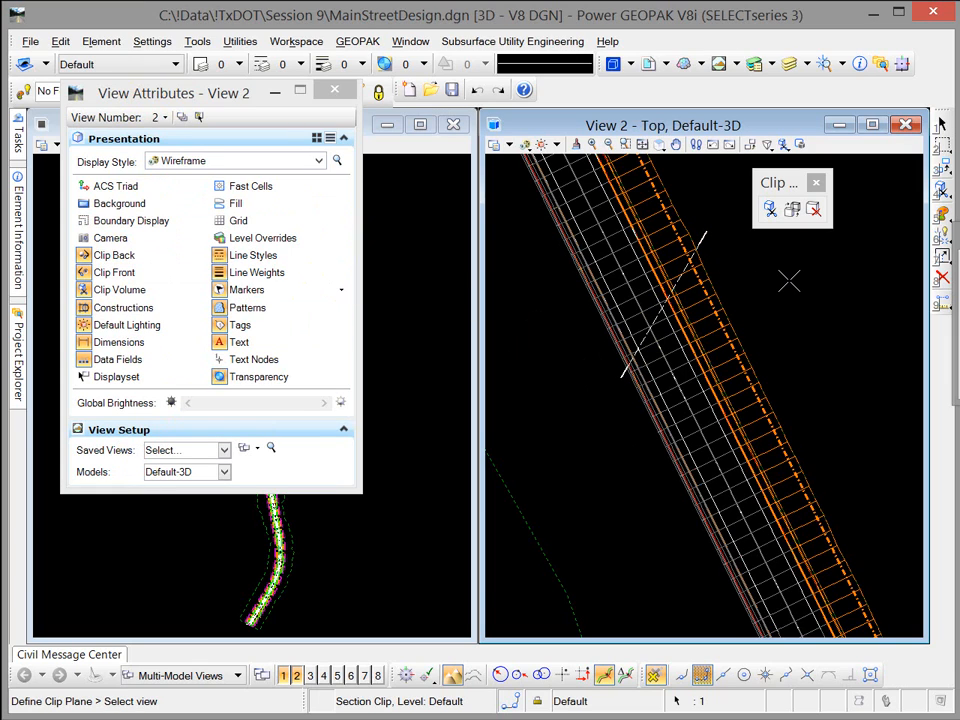
pyautogui.click(789, 282)
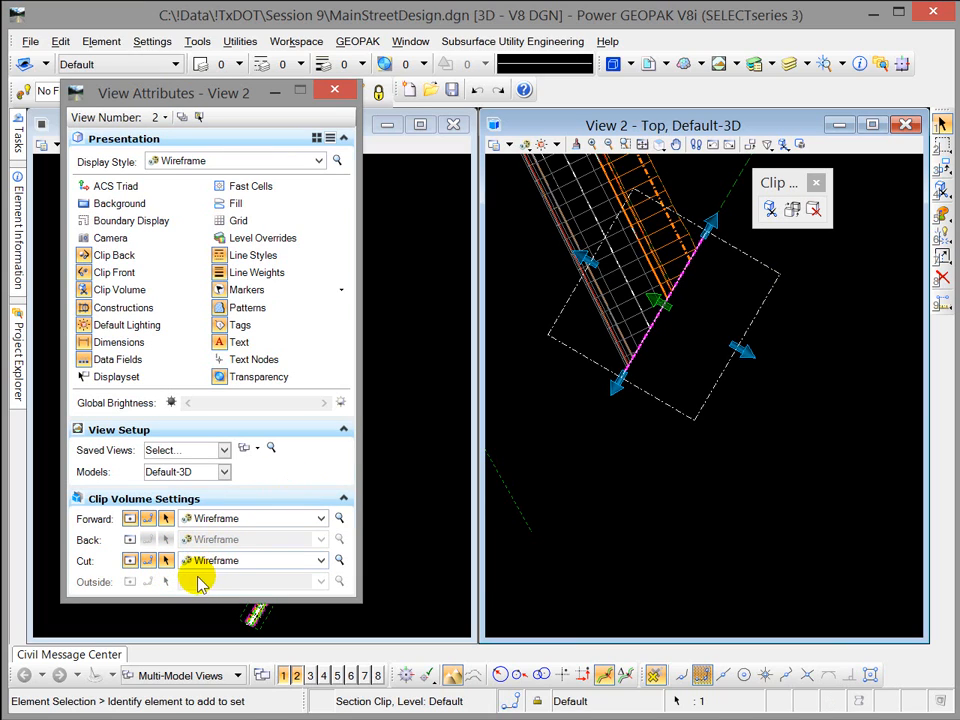
# Step: Rotate View 2 dynamically to examine the clipped roadway section in 3D, and restore the top view
pyautogui.click(660, 148)
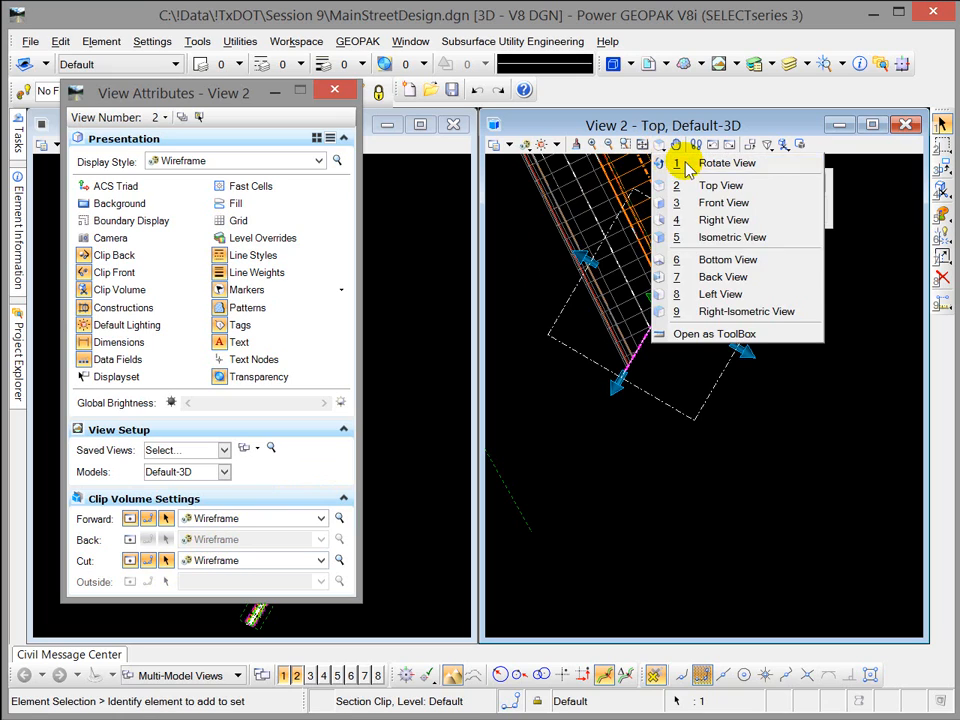
pyautogui.click(681, 164)
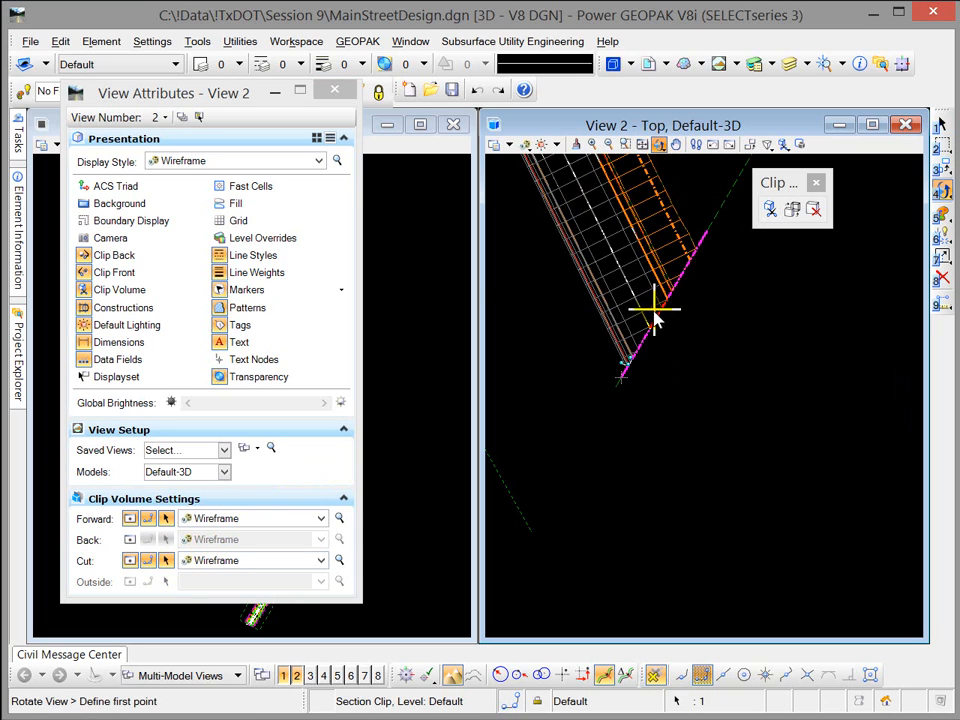
pyautogui.click(628, 369)
pyautogui.moveTo(700, 357); pyautogui.dragTo(645, 377)
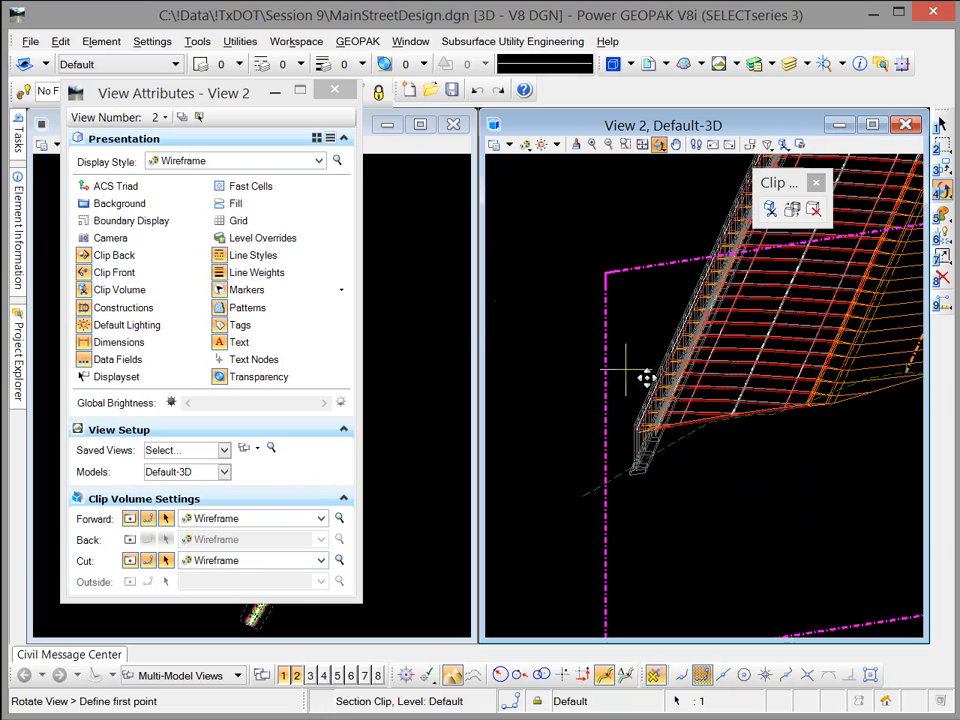
pyautogui.moveTo(762, 395); pyautogui.dragTo(642, 383)
pyautogui.moveTo(636, 316); pyautogui.dragTo(725, 373)
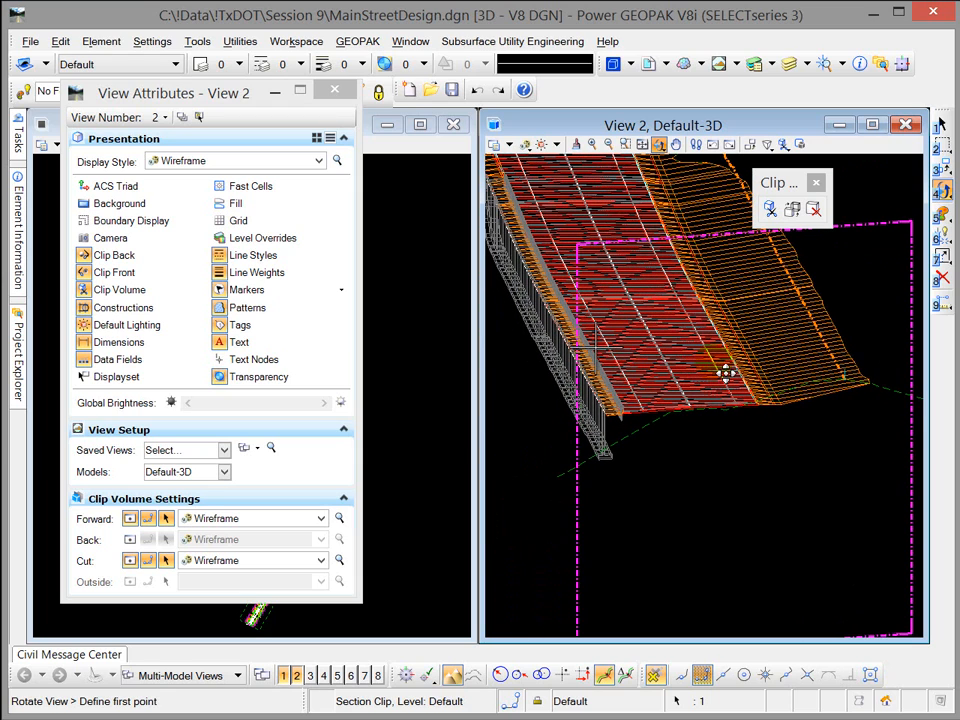
pyautogui.click(660, 146)
pyautogui.click(690, 184)
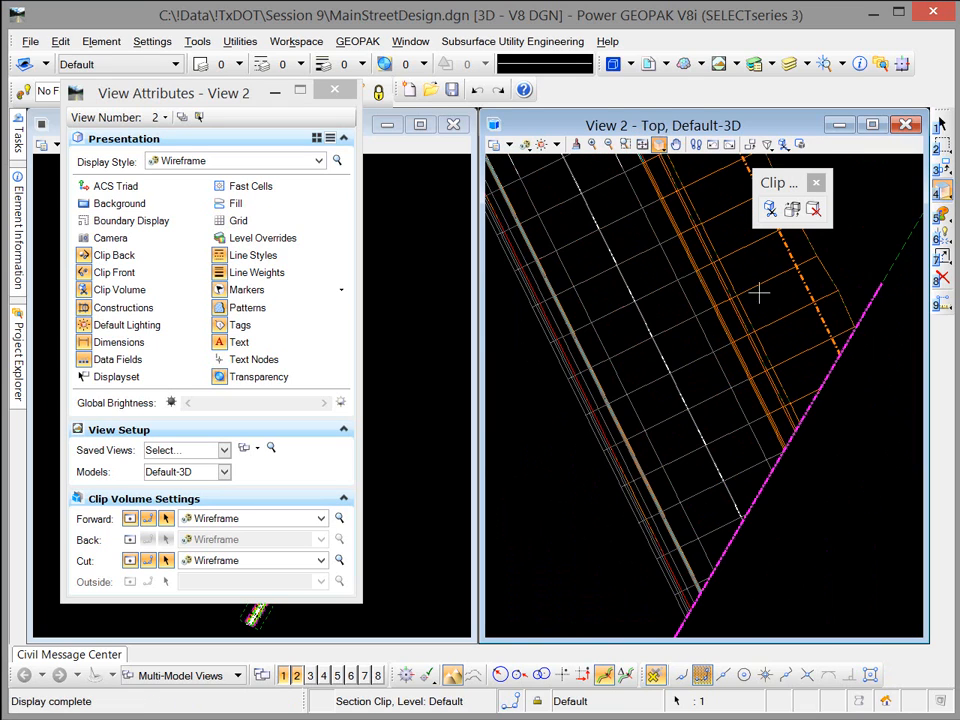
pyautogui.scroll(-4, 832, 390)
pyautogui.moveTo(836, 403); pyautogui.dragTo(727, 407, button='middle')
pyautogui.click(797, 412)
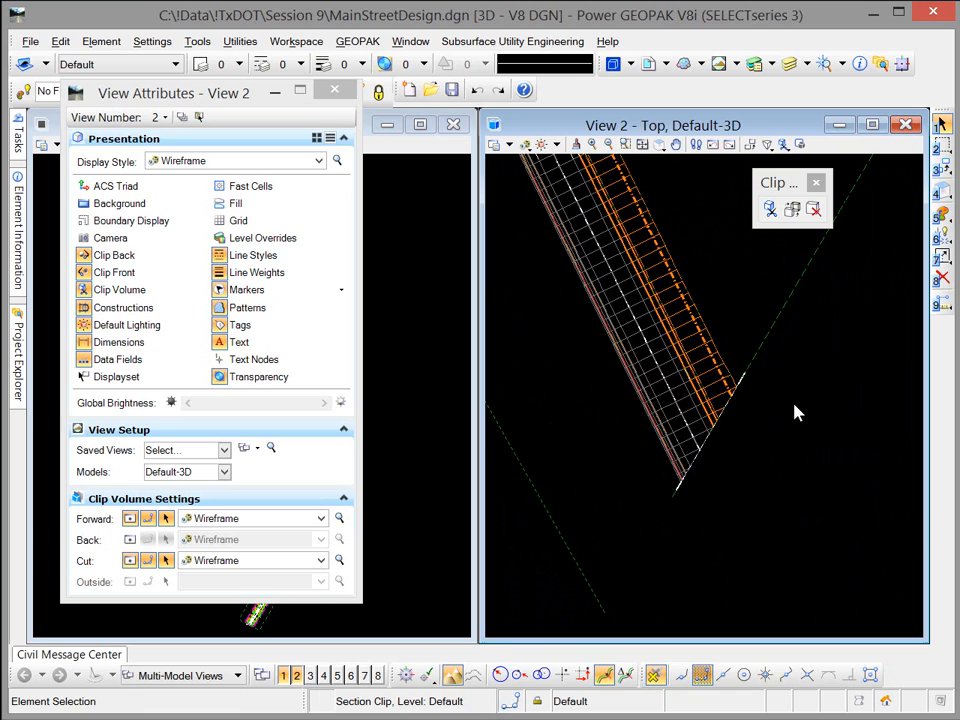
# Step: Enlarge the section clip's extents on both sides and shift its cutting plane along the roadway using the clip handles
pyautogui.click(733, 408)
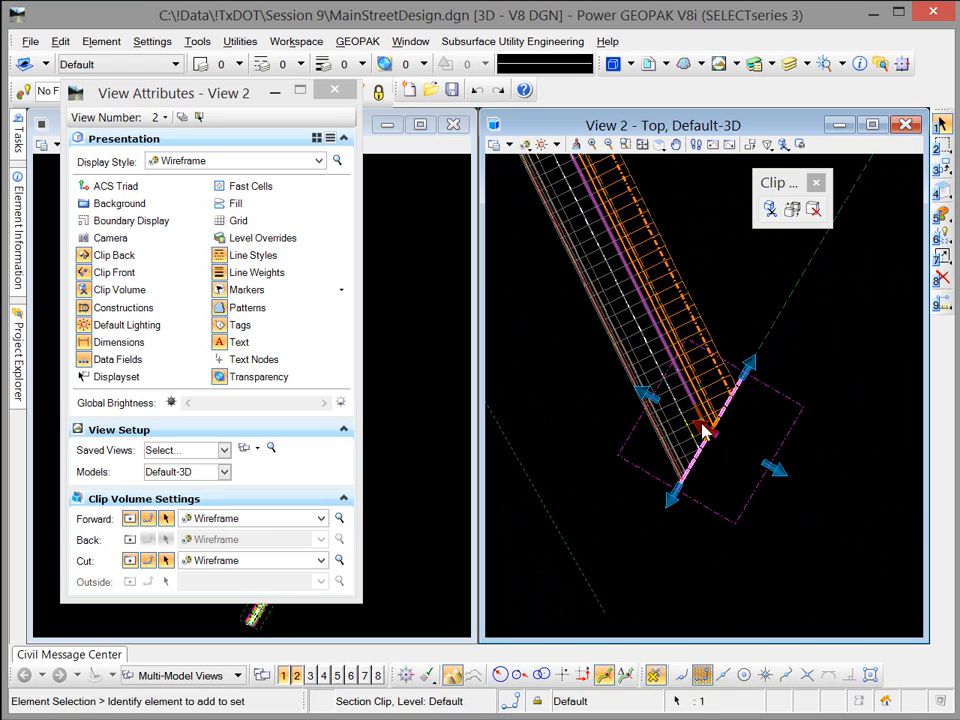
pyautogui.moveTo(645, 395); pyautogui.dragTo(534, 320)
pyautogui.moveTo(700, 426); pyautogui.dragTo(724, 497)
pyautogui.moveTo(606, 475); pyautogui.dragTo(570, 566)
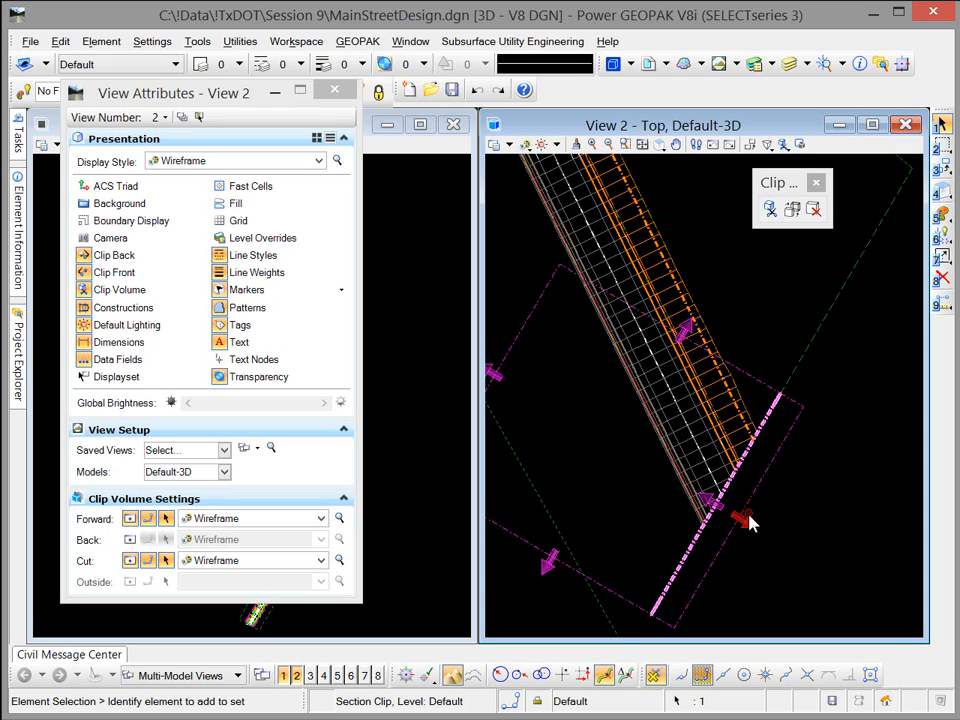
pyautogui.moveTo(761, 523); pyautogui.dragTo(879, 543)
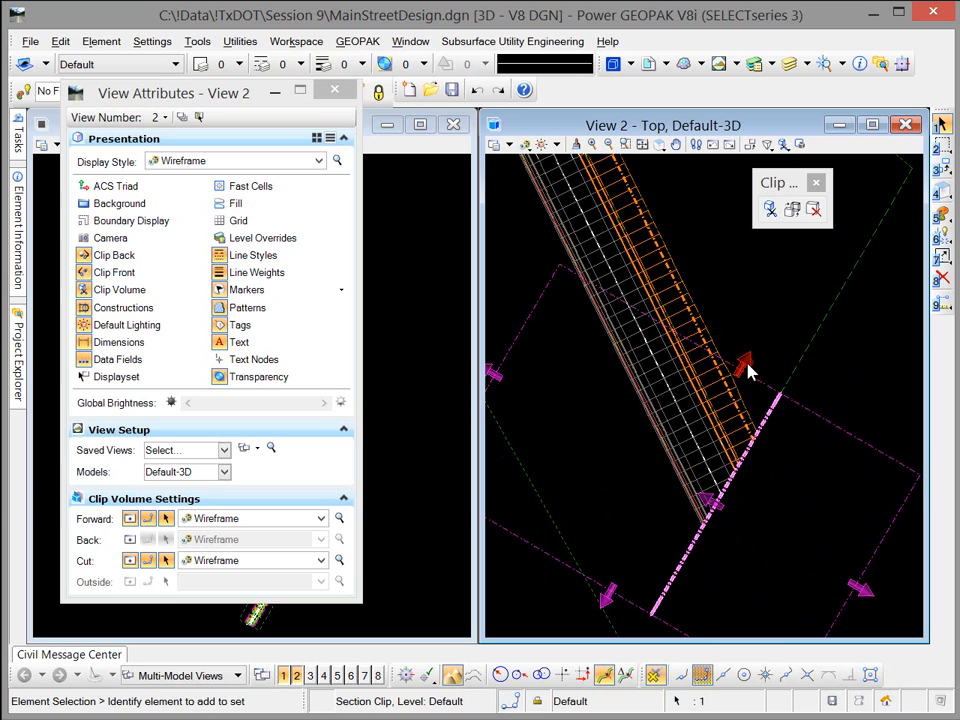
pyautogui.moveTo(748, 364); pyautogui.dragTo(792, 286)
pyautogui.moveTo(746, 439); pyautogui.dragTo(675, 357)
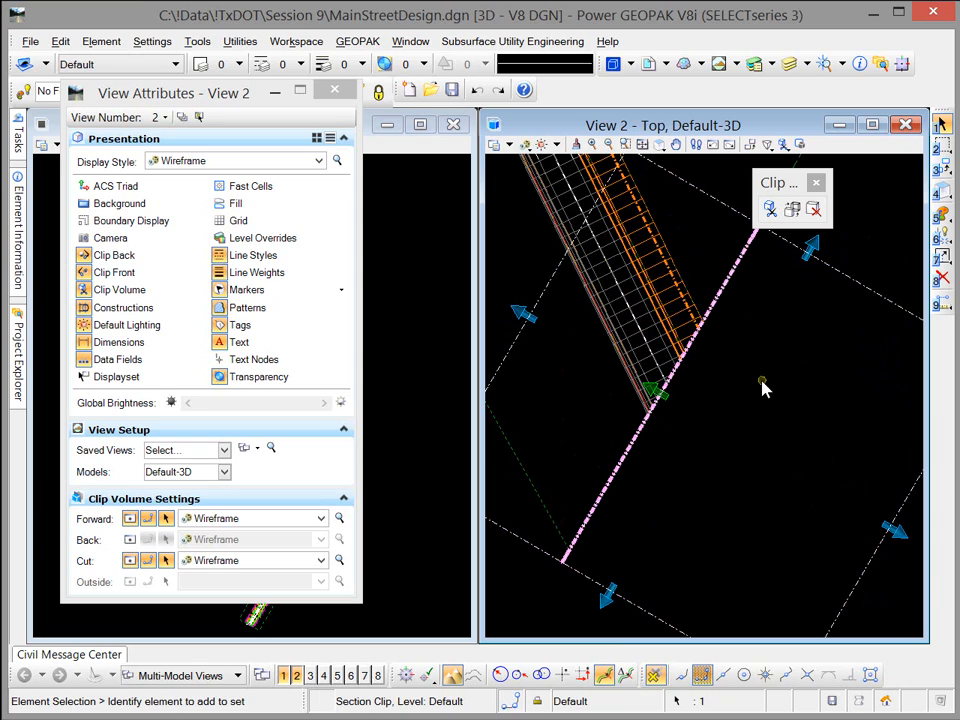
pyautogui.click(761, 385)
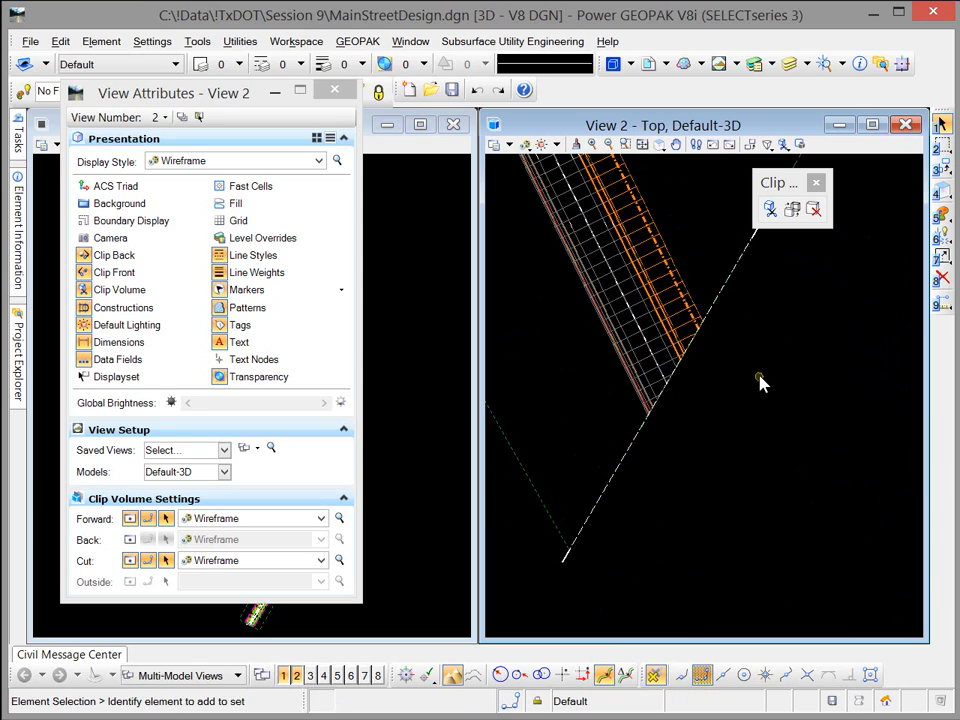
# Step: Rotate View 2 to examine the cut face of the enlarged clip in 3D, and return to the top view
pyautogui.click(659, 147)
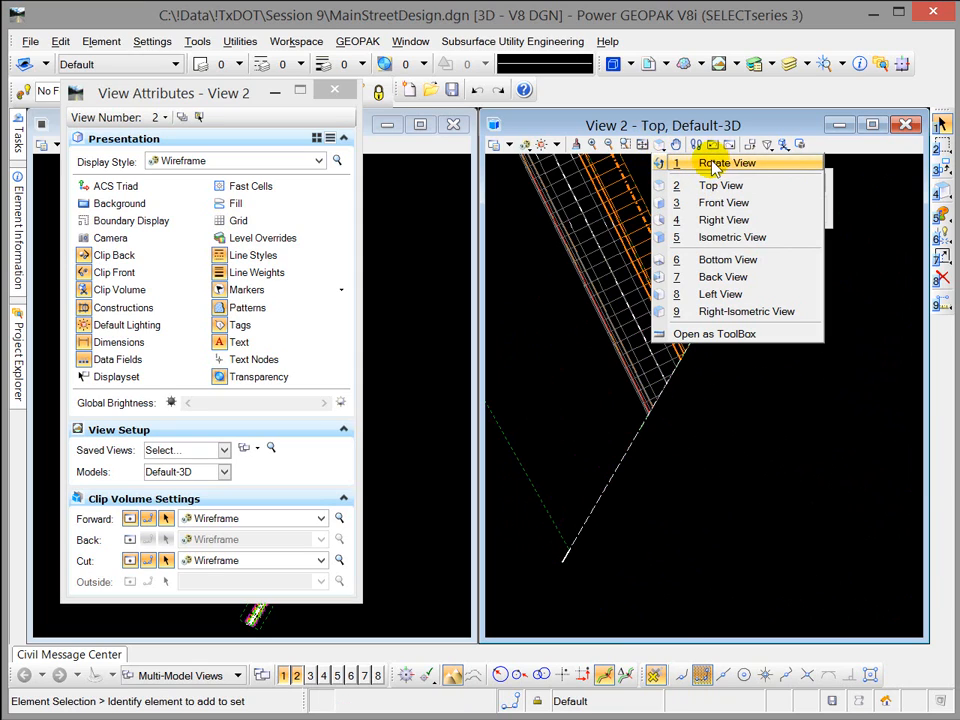
pyautogui.click(688, 162)
pyautogui.moveTo(681, 470); pyautogui.dragTo(662, 364)
pyautogui.moveTo(709, 405); pyautogui.dragTo(652, 393)
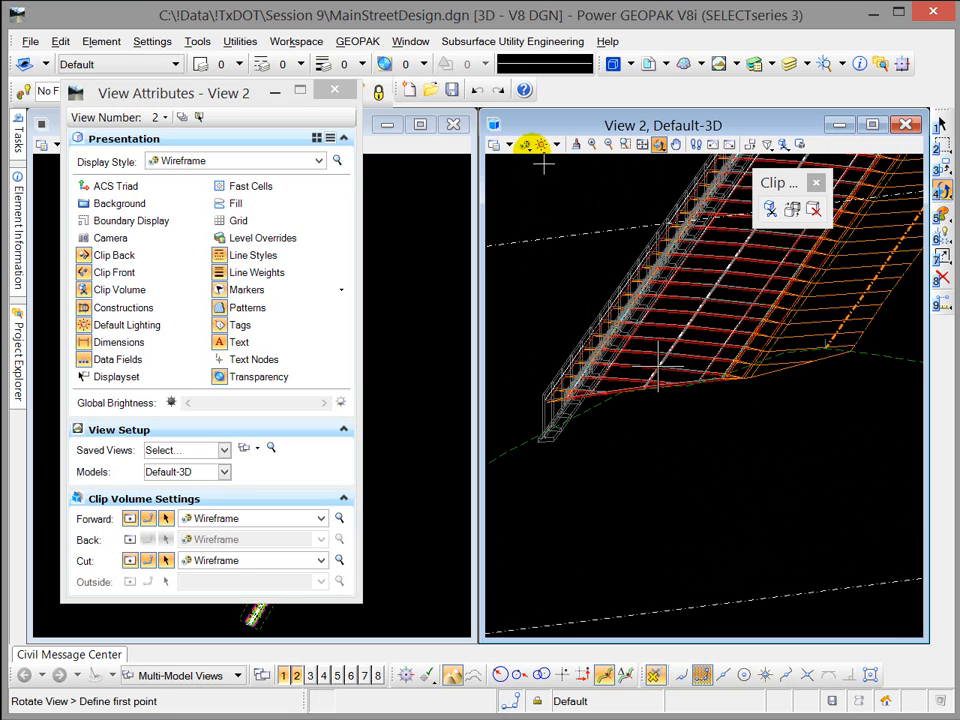
pyautogui.click(529, 147)
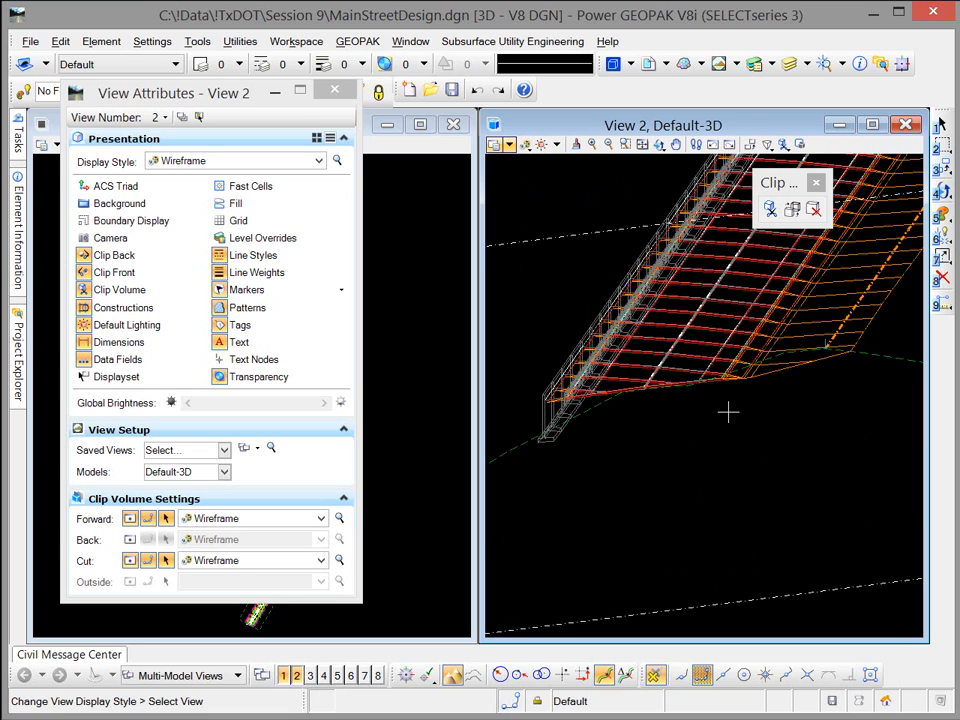
pyautogui.scroll(-4, 727, 412)
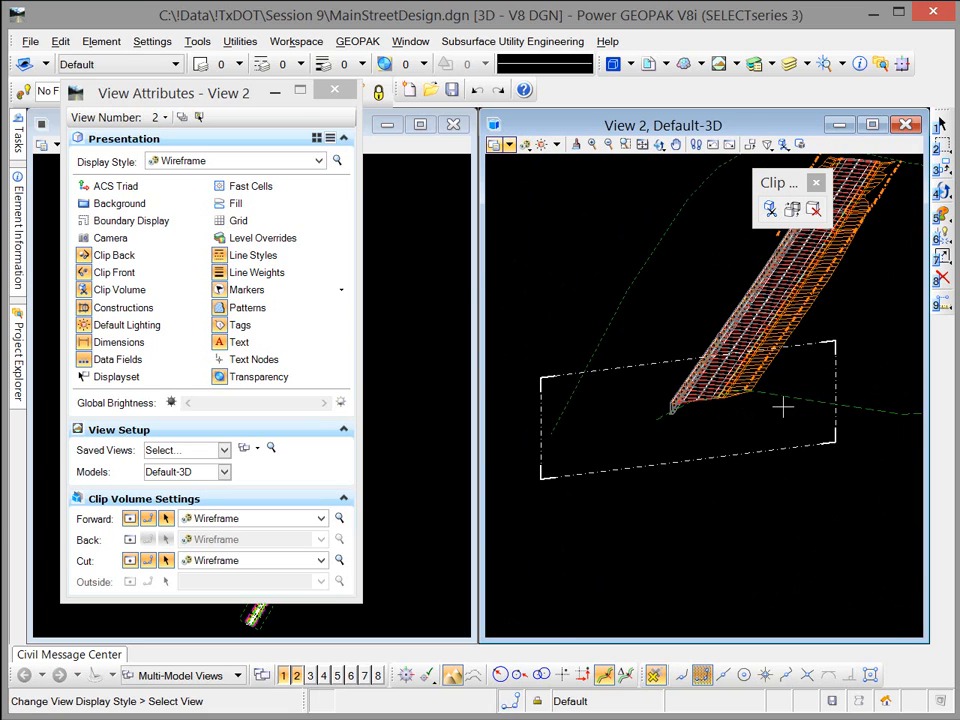
pyautogui.moveTo(660, 146); pyautogui.dragTo(707, 184)
# Step: Clear the clip volume from View 2
pyautogui.click(814, 209)
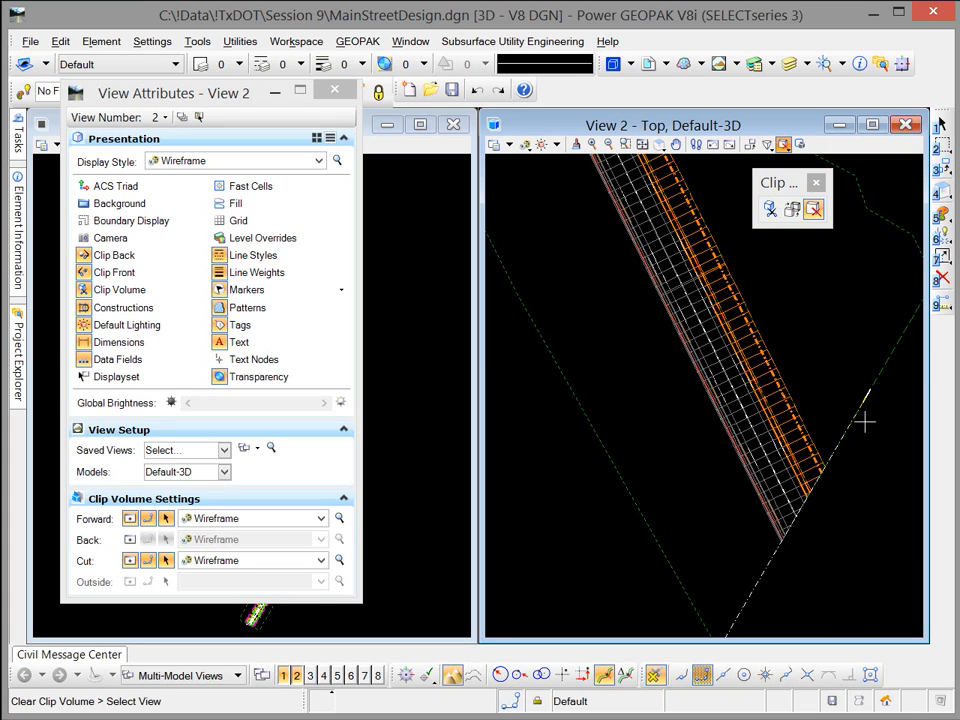
pyautogui.click(864, 423)
pyautogui.scroll(-2, 840, 374)
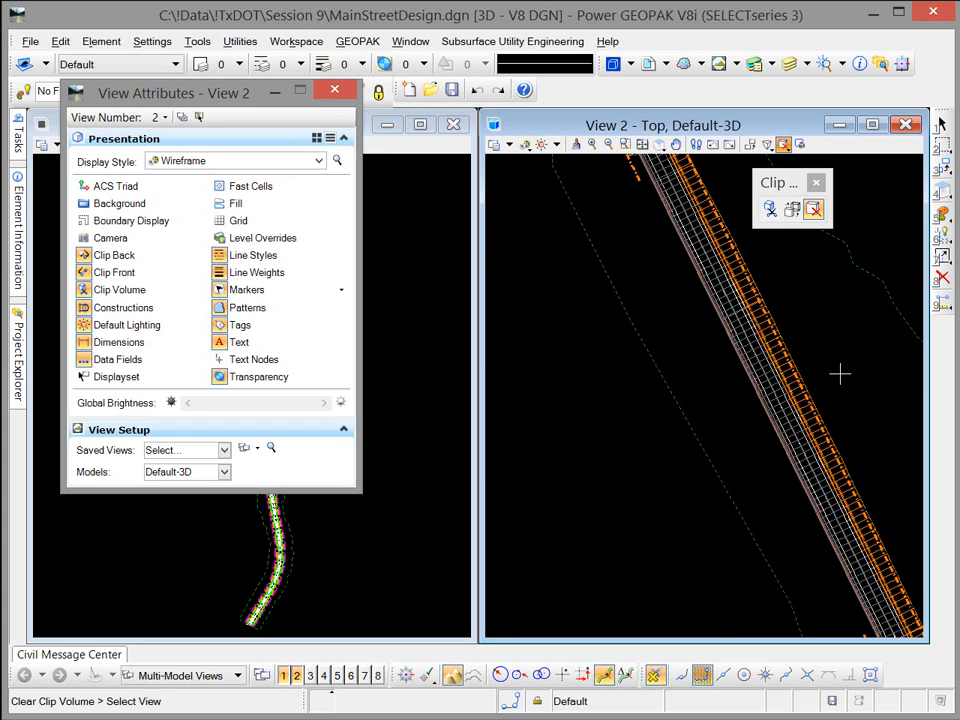
# Step: Define a new section clip plane in View 2 across the curved part of the corridor where the side slopes widen
pyautogui.click(789, 209)
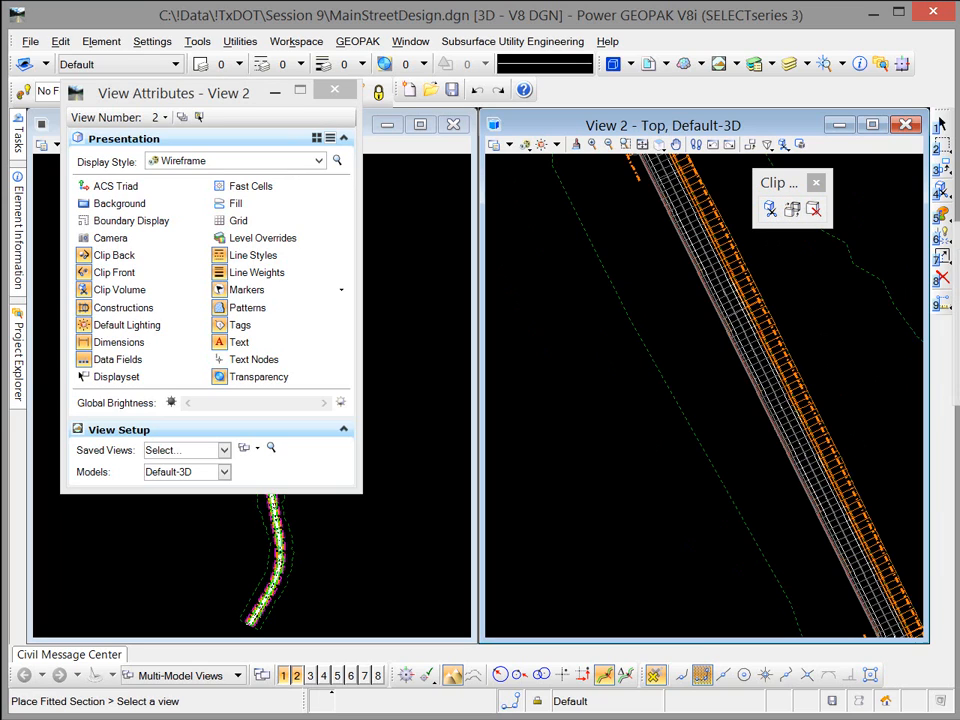
pyautogui.moveTo(742, 316); pyautogui.dragTo(476, 462)
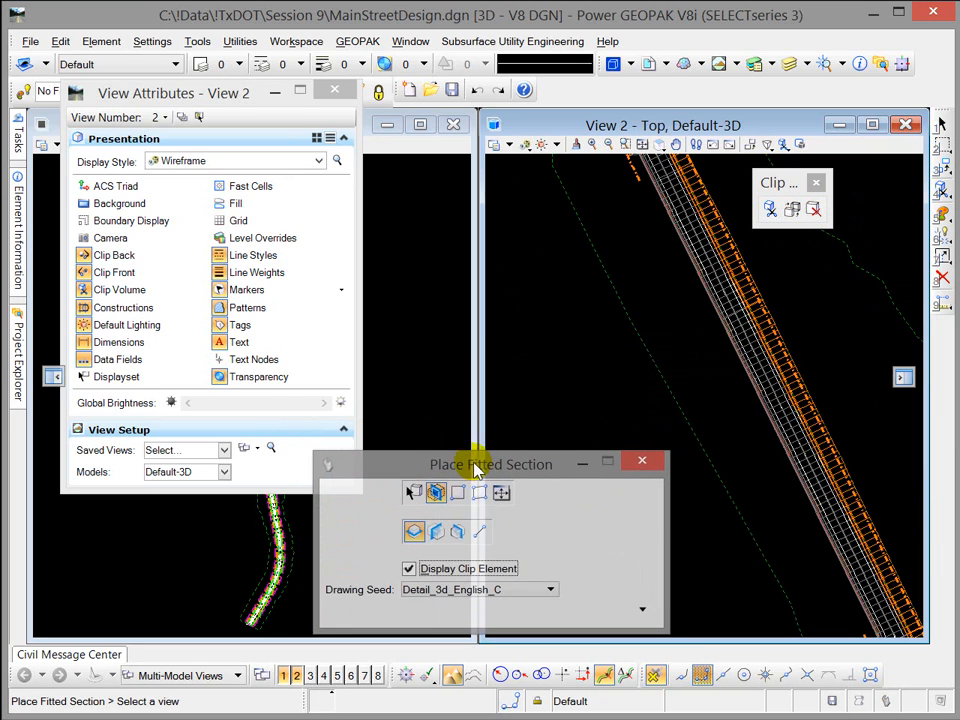
pyautogui.click(475, 531)
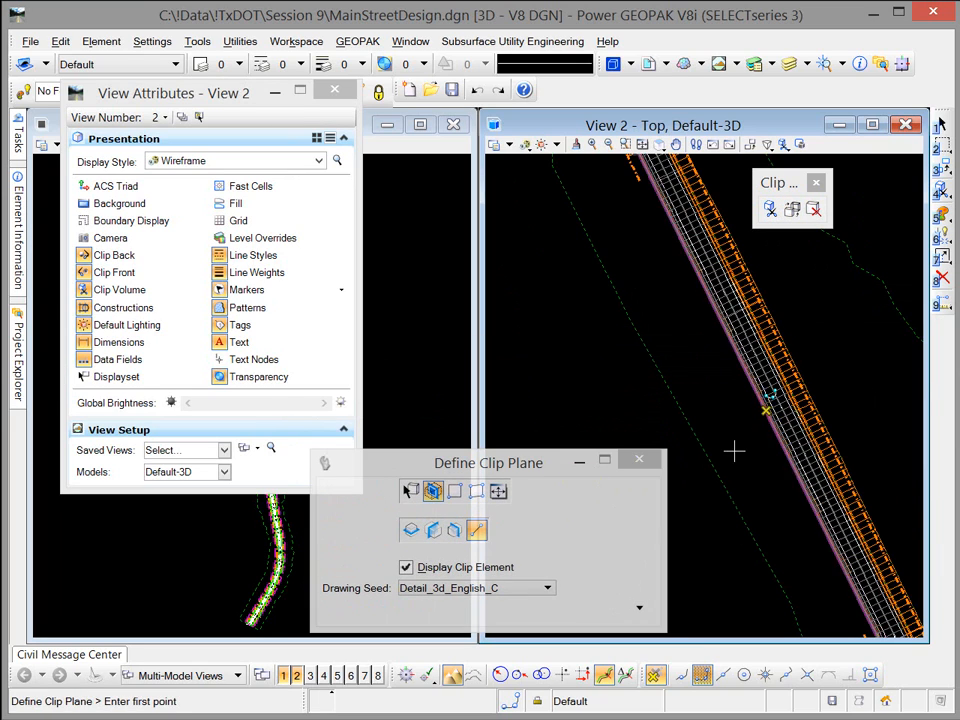
pyautogui.scroll(-4, 751, 410)
pyautogui.moveTo(792, 474); pyautogui.dragTo(703, 255, button='middle')
pyautogui.click(758, 410)
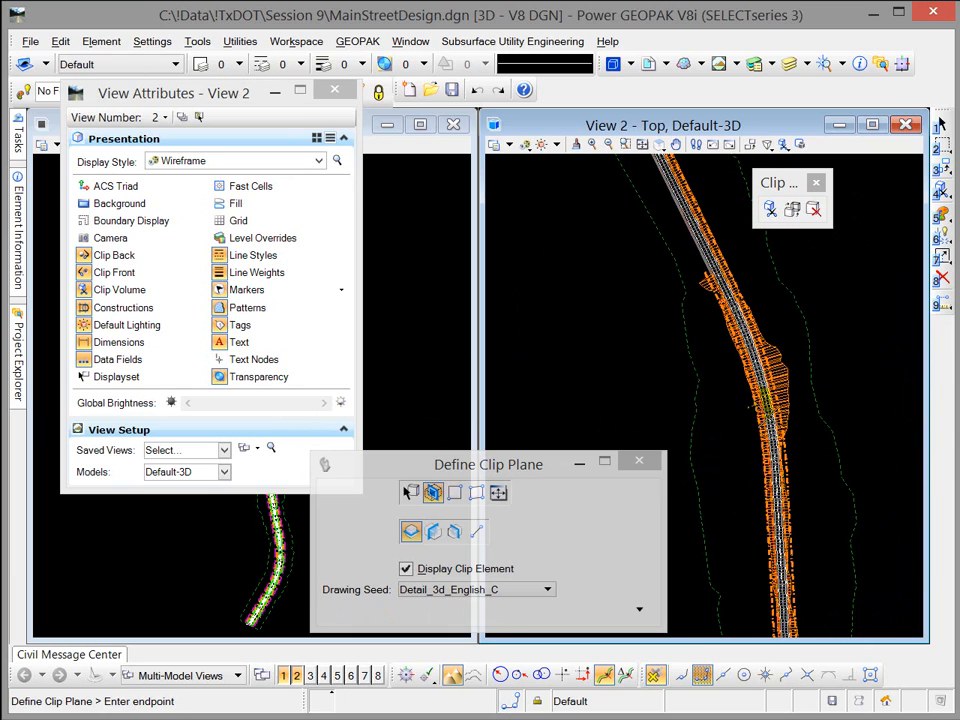
pyautogui.click(477, 532)
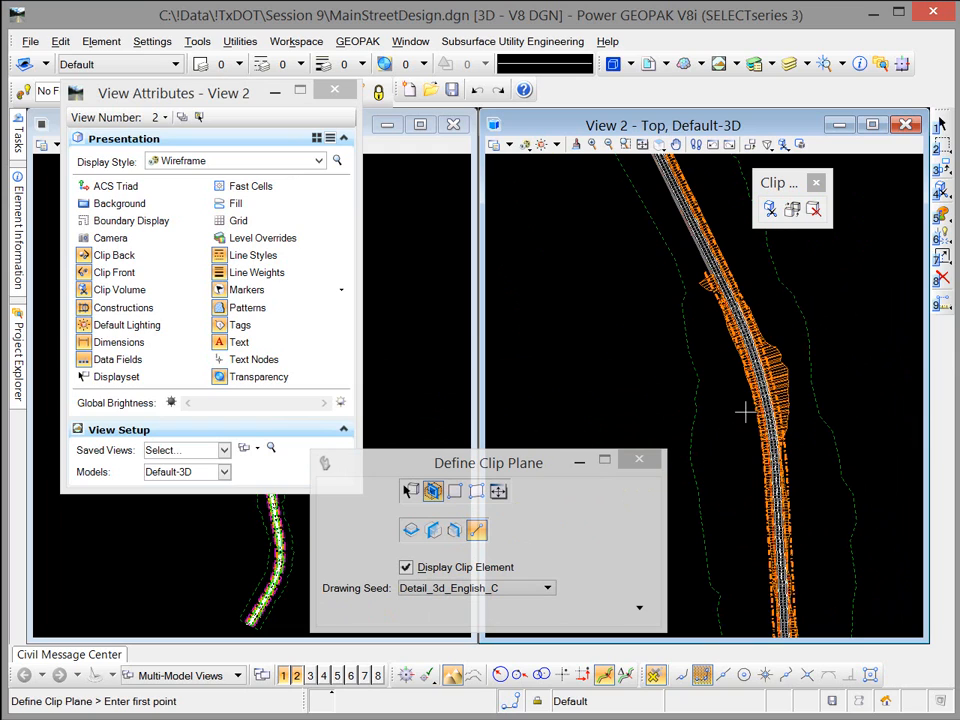
pyautogui.click(854, 401)
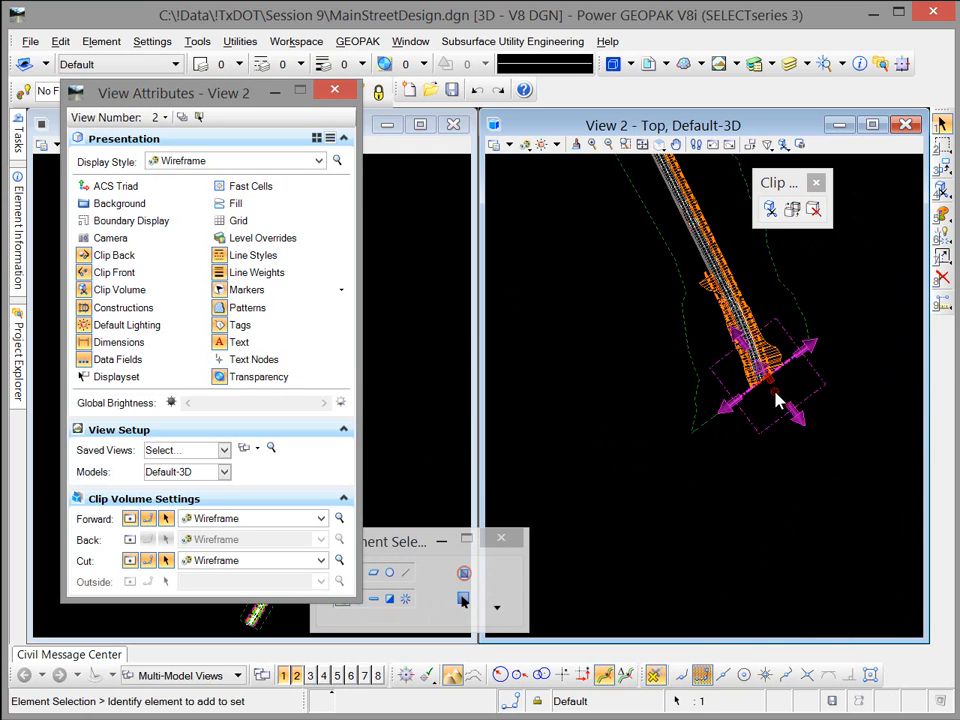
# Step: Rotate View 2 dynamically to inspect the cross section at the new clip plane on the curve
pyautogui.scroll(2, 771, 384)
pyautogui.moveTo(764, 371); pyautogui.dragTo(760, 445, button='middle')
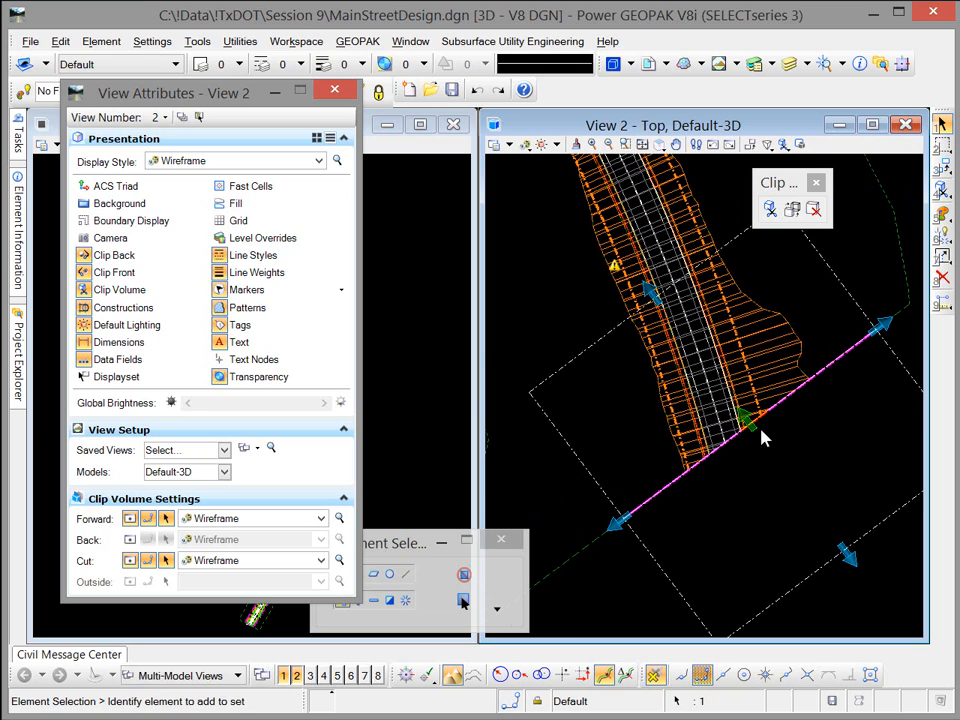
pyautogui.click(662, 146)
pyautogui.click(662, 146)
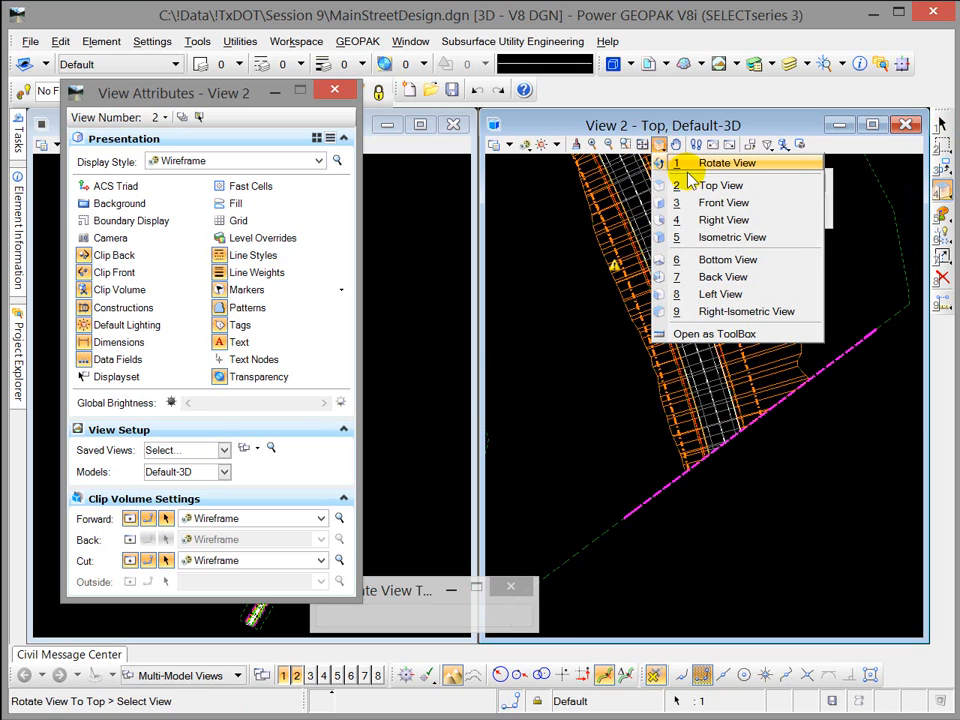
pyautogui.click(694, 168)
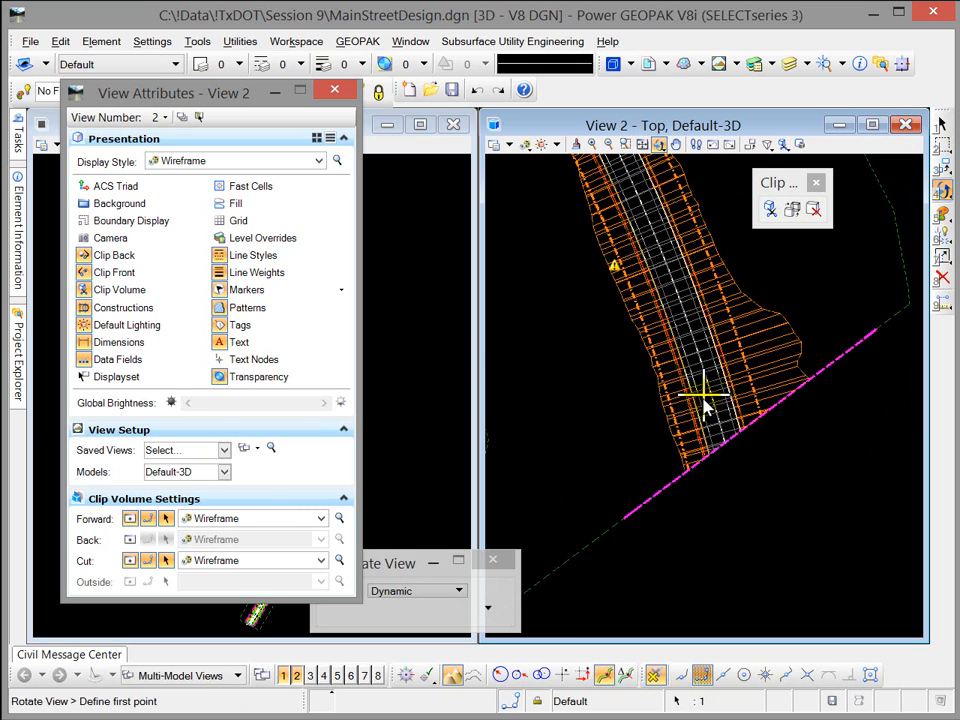
pyautogui.moveTo(704, 397); pyautogui.dragTo(704, 266)
pyautogui.scroll(2, 744, 444)
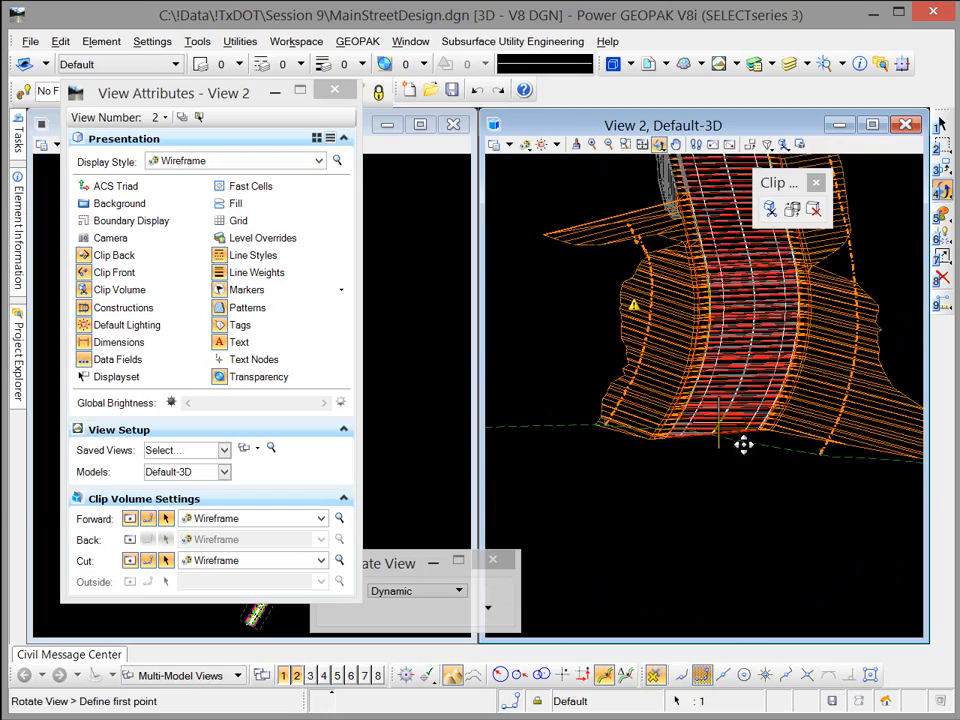
# Step: Rotate View 2 to see the cut from the other side, and turn on display of the clip volume's Back geometry
pyautogui.moveTo(744, 444); pyautogui.dragTo(775, 513)
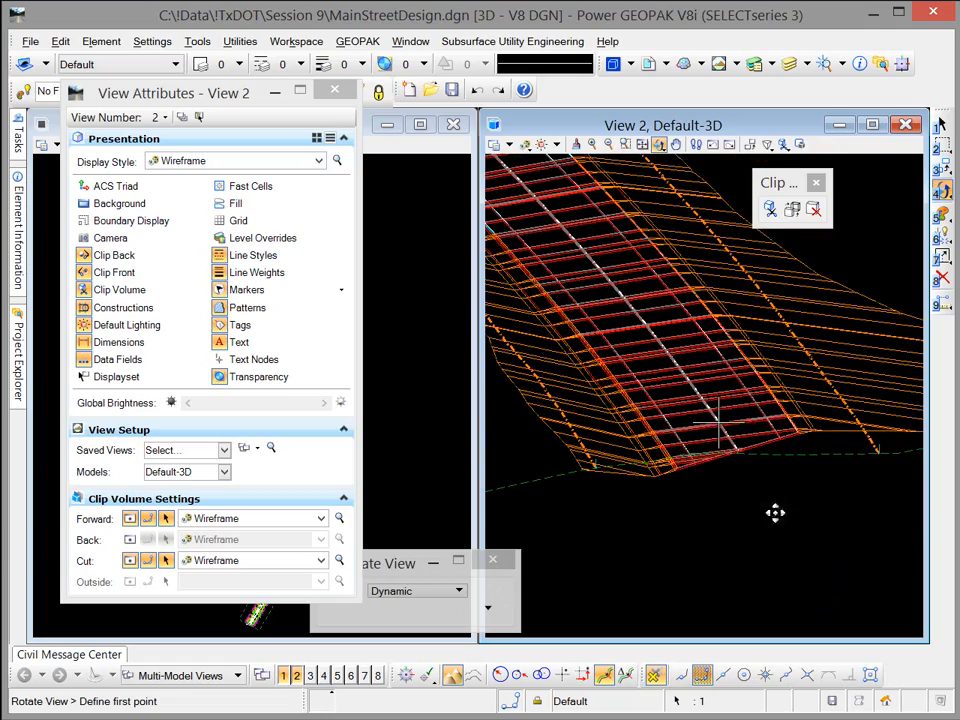
pyautogui.click(131, 541)
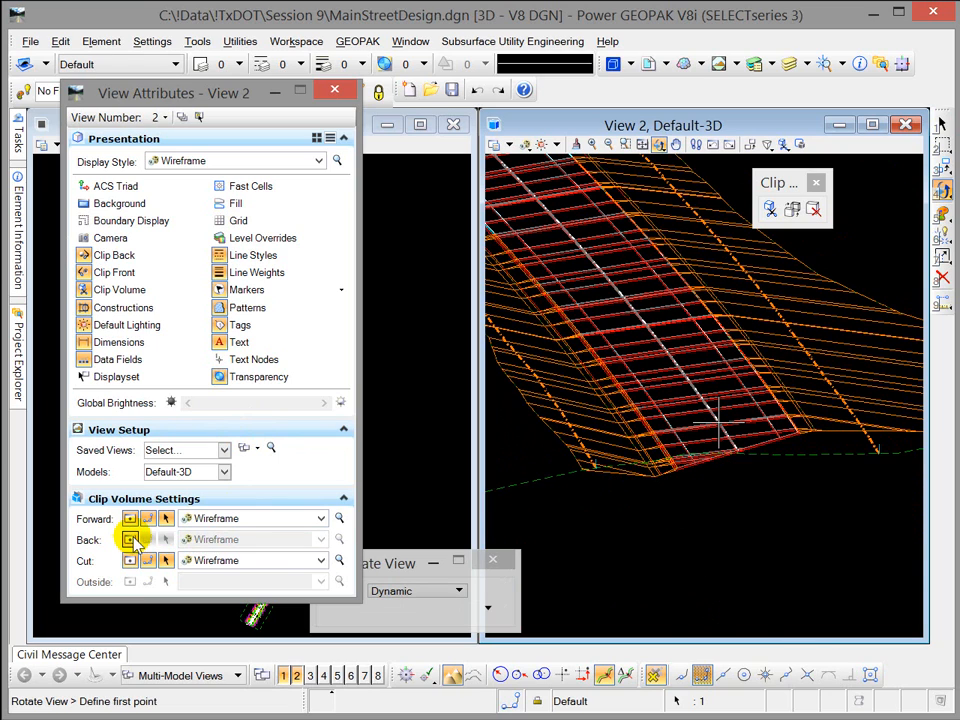
pyautogui.click(131, 541)
# Step: Try the Cut and Forward display styles on the clip volume's Back geometry, and settle on the Outside style
pyautogui.click(320, 539)
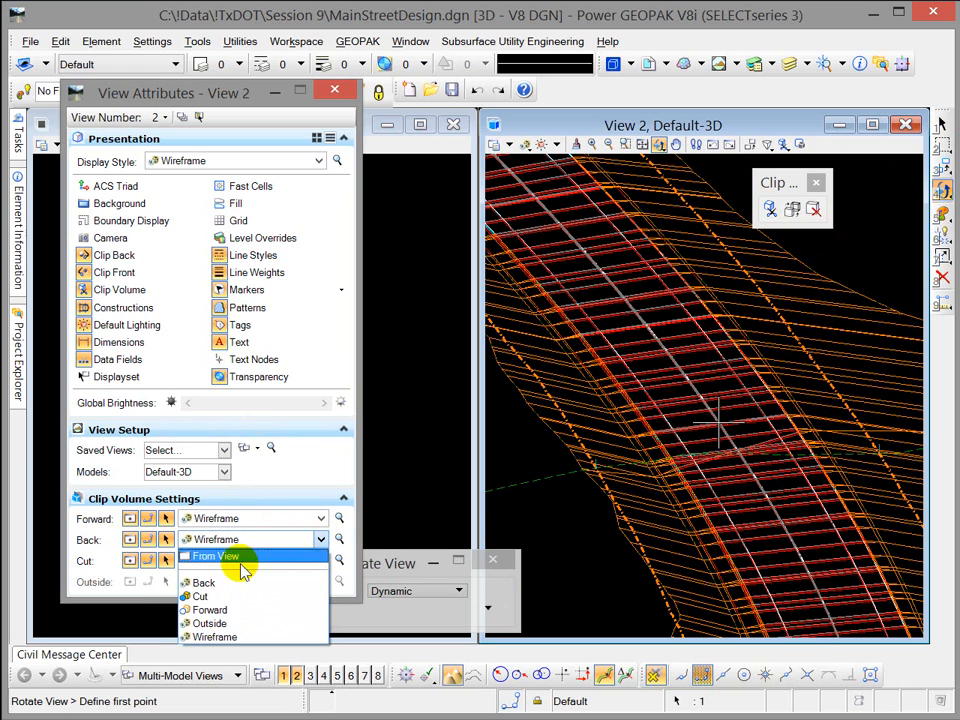
pyautogui.click(203, 596)
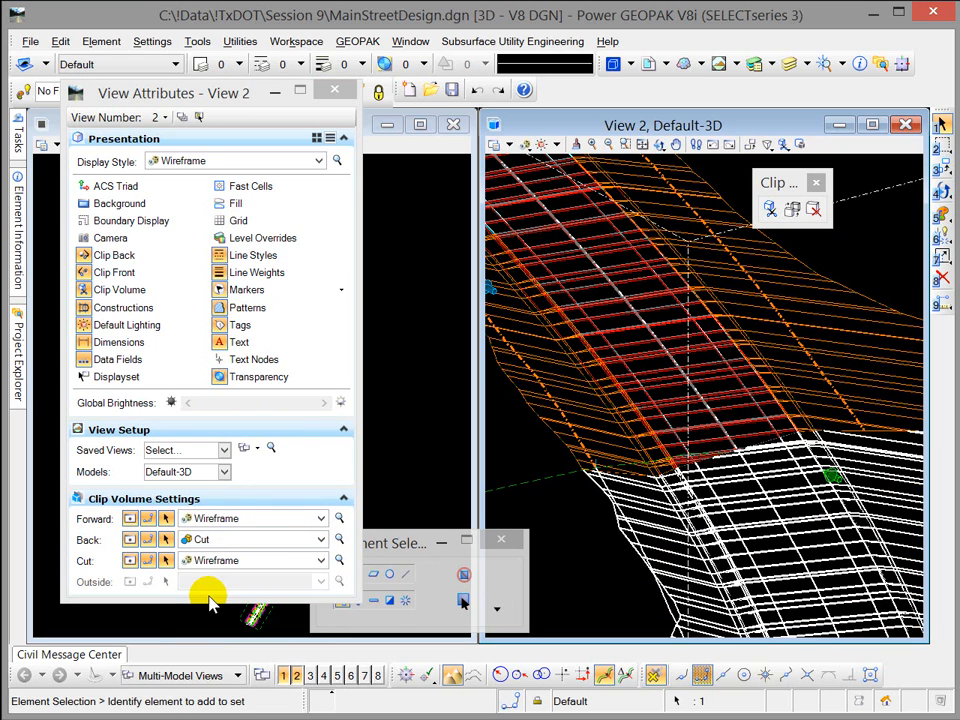
pyautogui.click(318, 539)
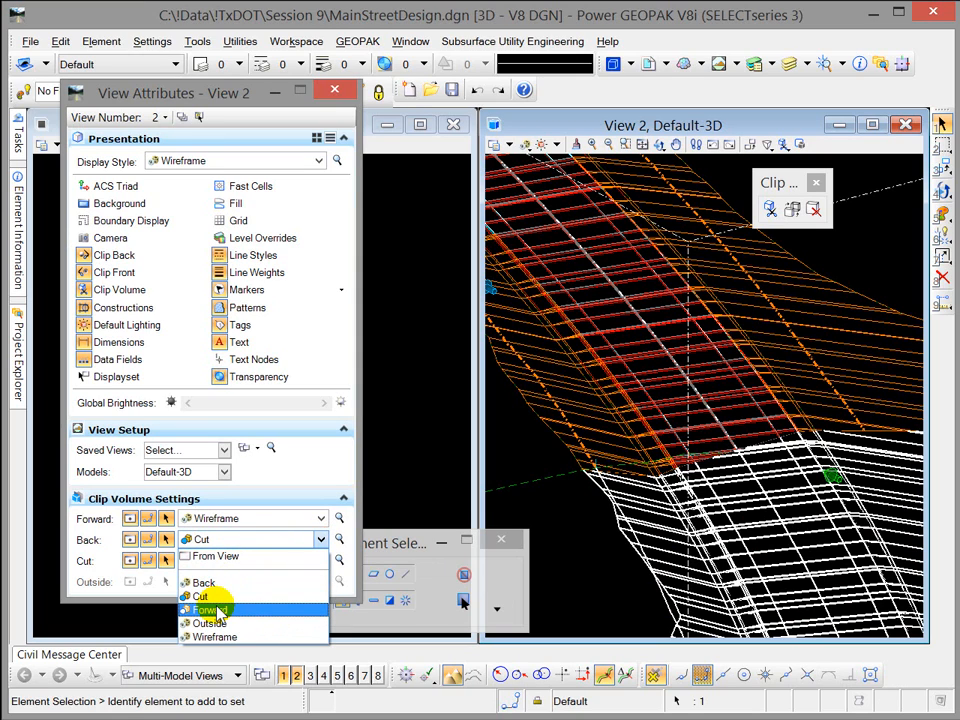
pyautogui.click(213, 610)
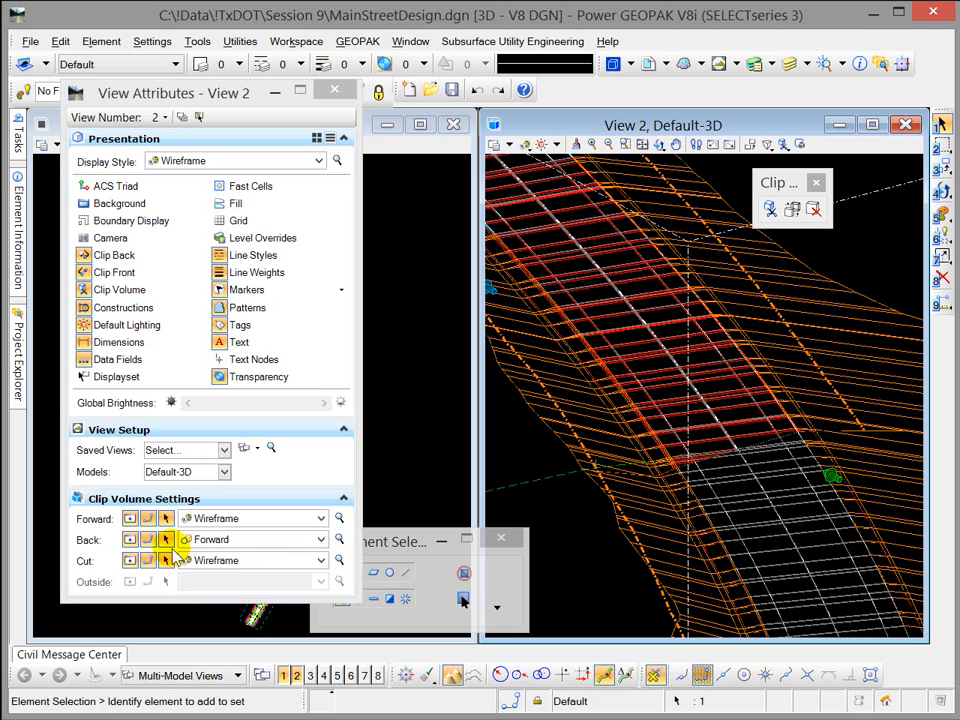
pyautogui.click(321, 540)
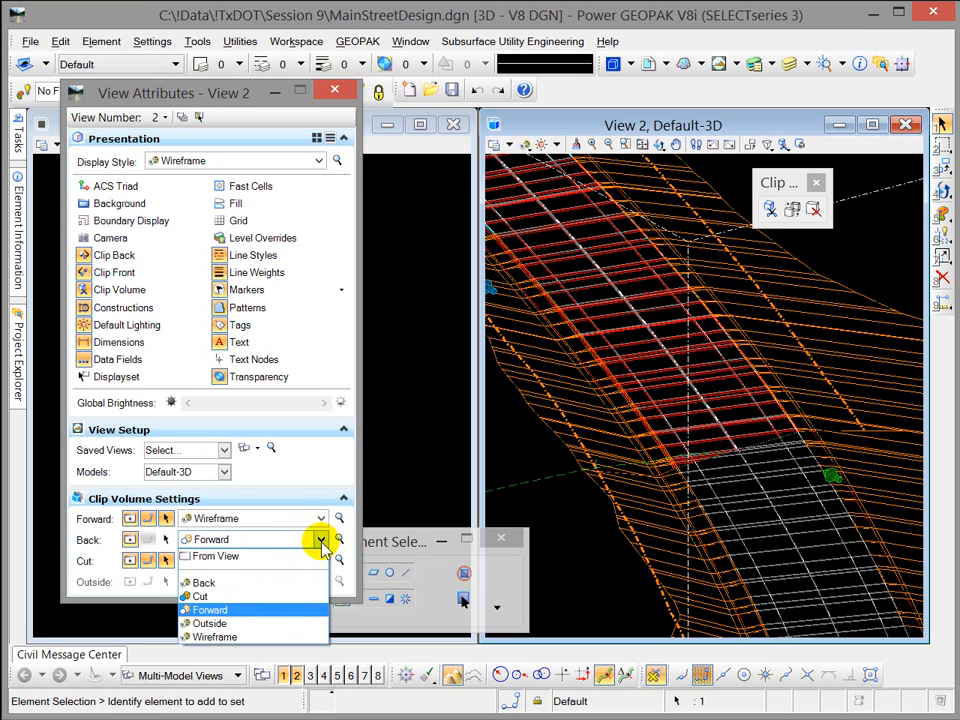
pyautogui.click(210, 625)
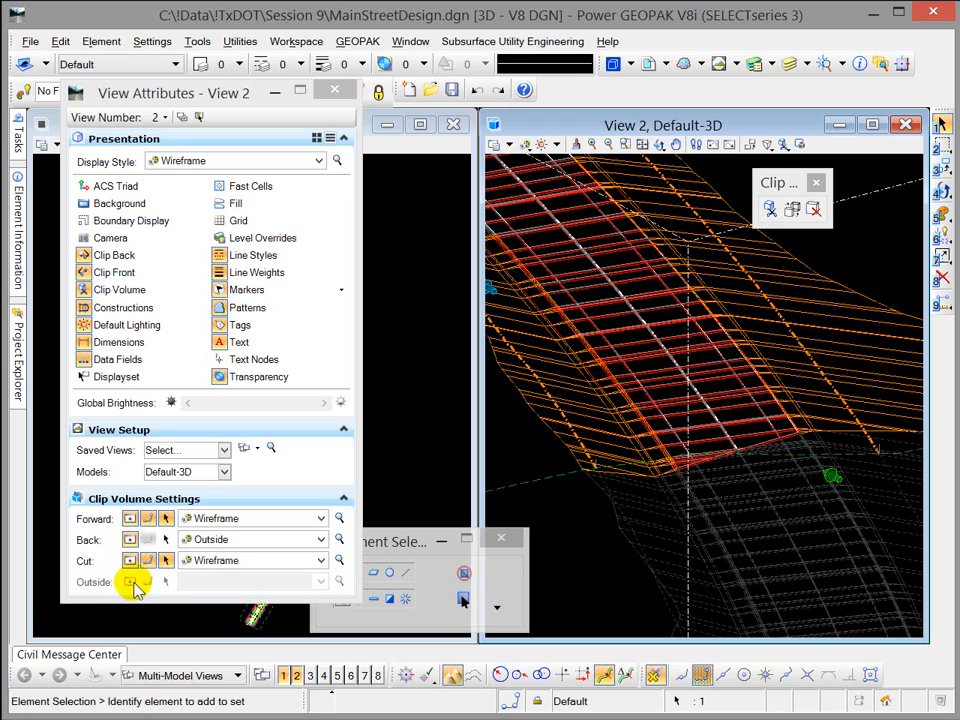
# Step: Move the section clip plane in View 2 along the corridor into the forward part, before the side slopes widen
pyautogui.scroll(-3, 845, 318)
pyautogui.scroll(-2, 846, 347)
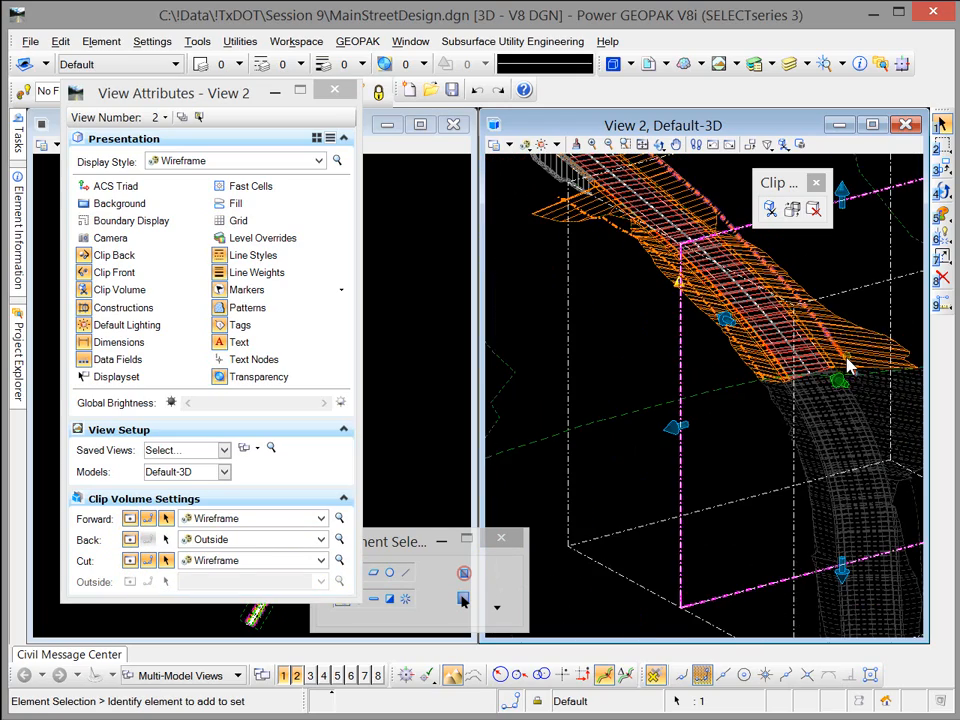
pyautogui.moveTo(844, 359); pyautogui.dragTo(750, 422, button='middle')
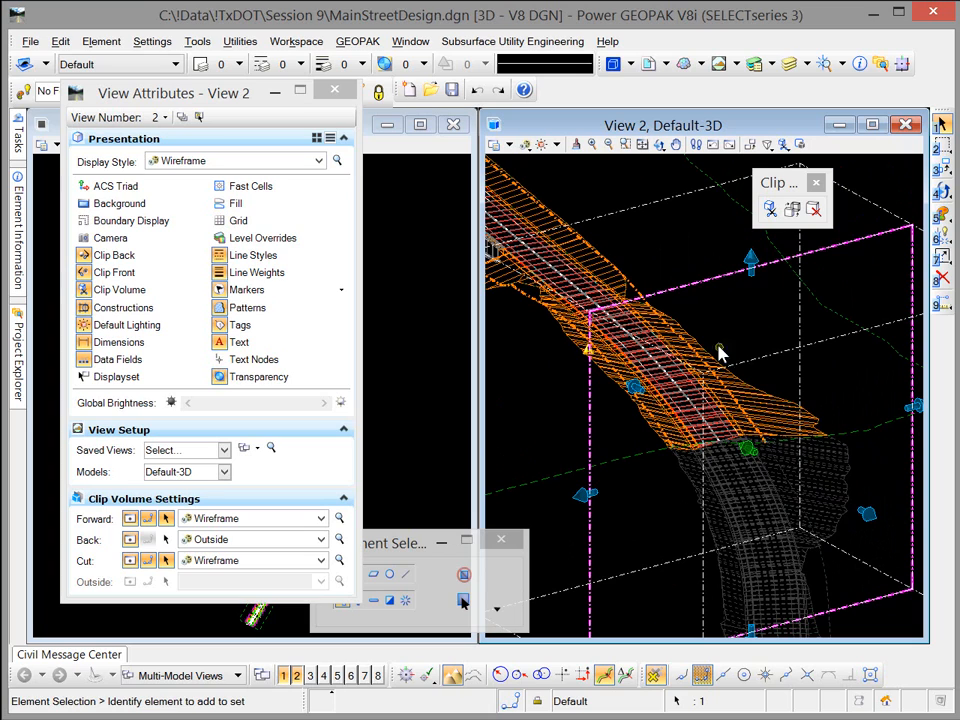
pyautogui.click(629, 386)
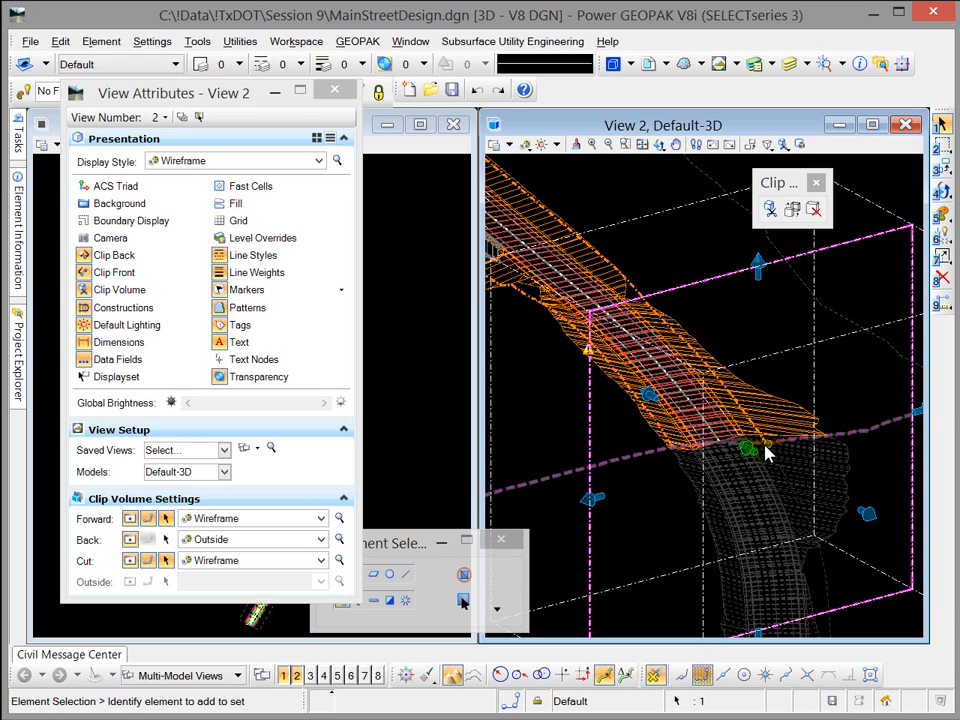
pyautogui.moveTo(751, 449); pyautogui.dragTo(709, 407)
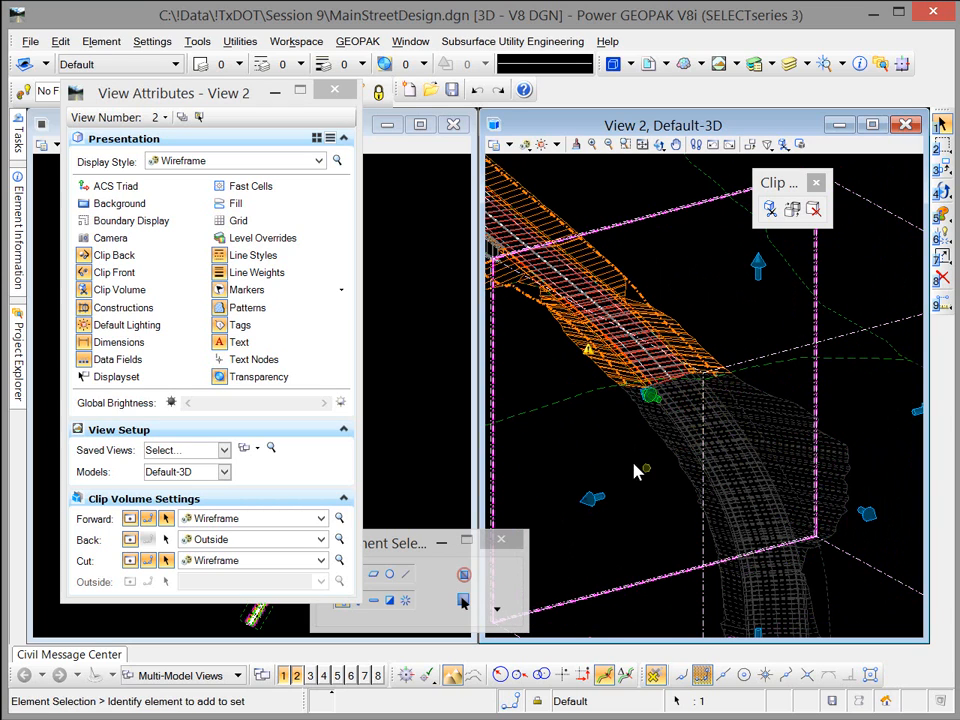
pyautogui.scroll(2, 636, 399)
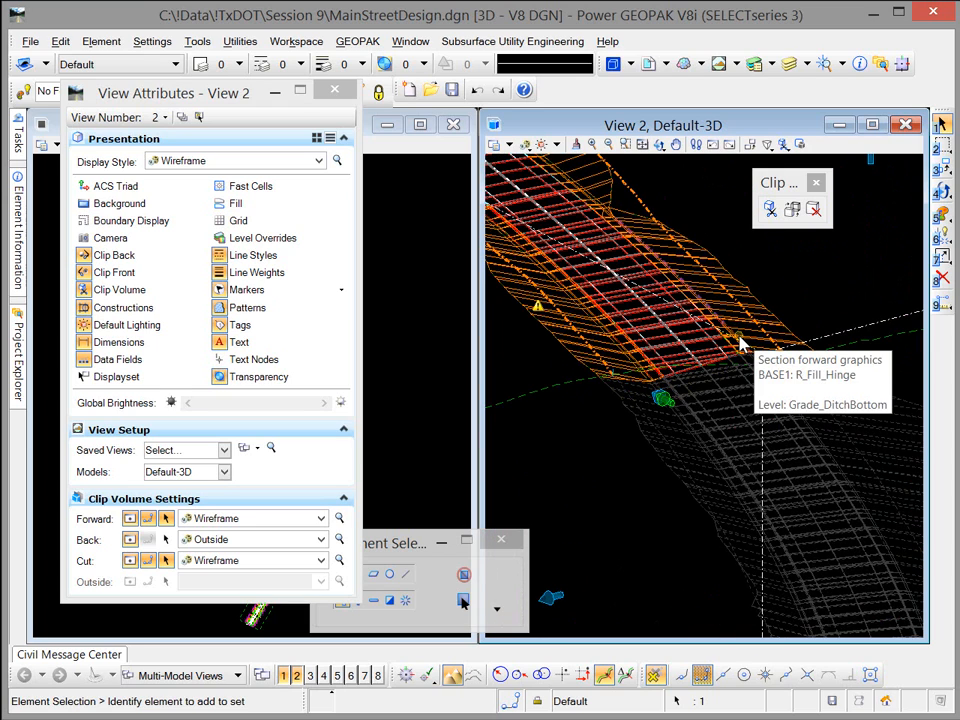